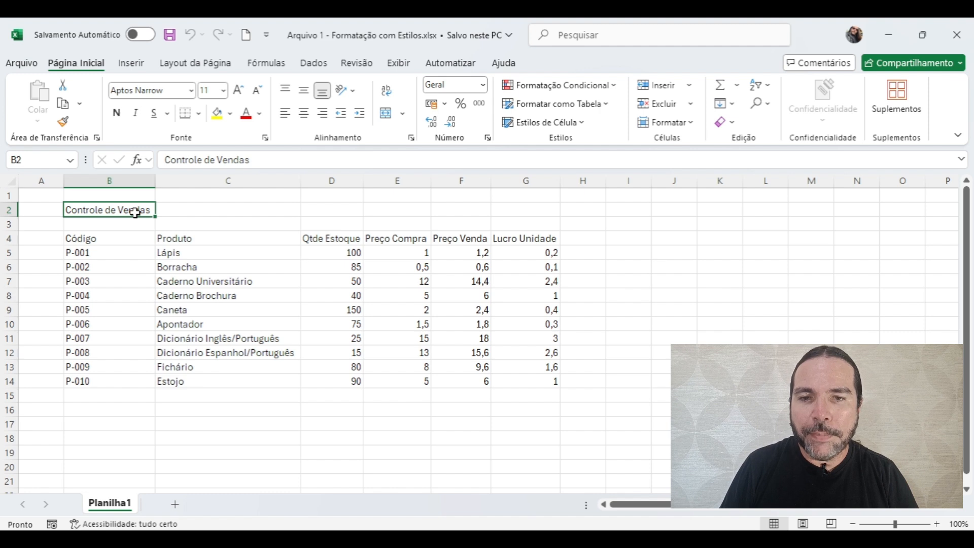
Apply the Título 1 cell style to the Controle de Vendas title across B2:G2.
{"action": "left_click_drag", "start_coordinate": [135, 211], "coordinate": [505, 217]}
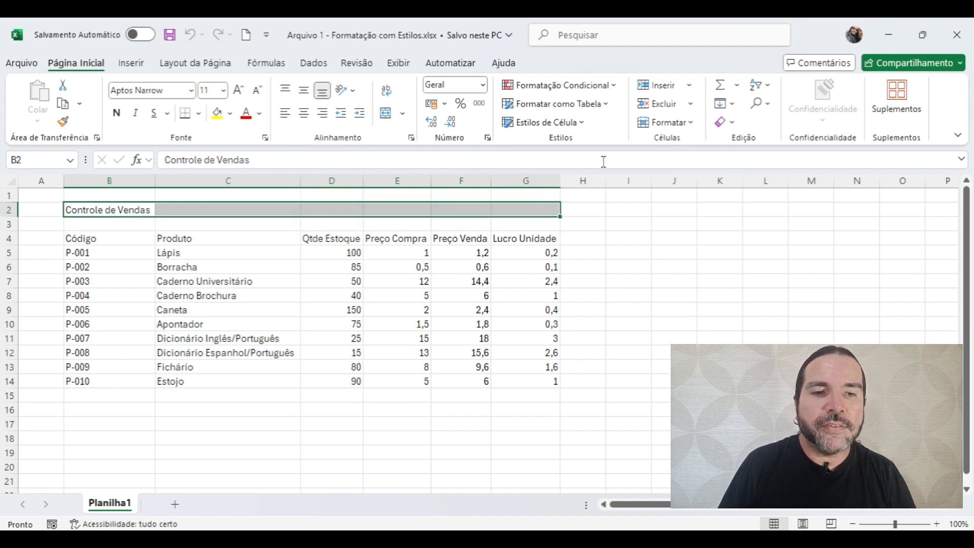
{"action": "left_click", "coordinate": [558, 124]}
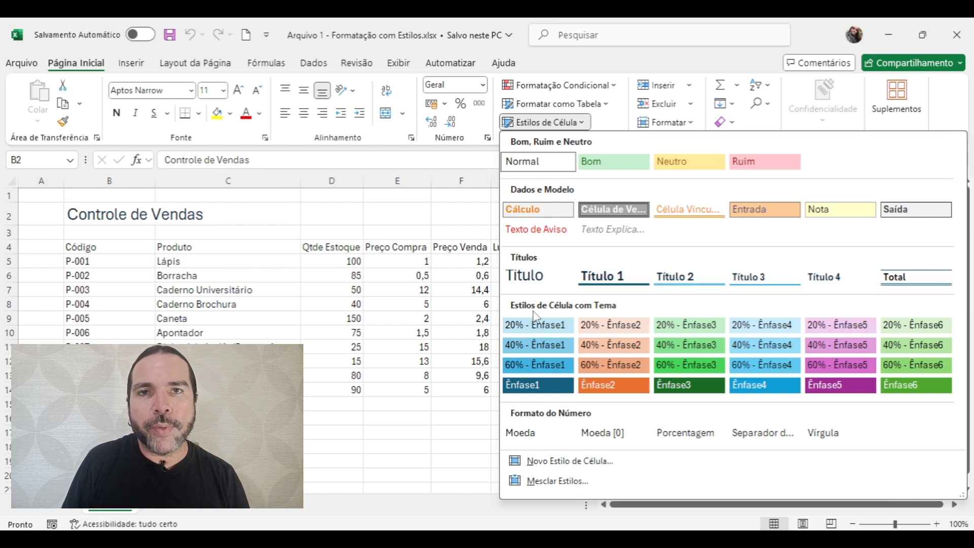
{"action": "left_click", "coordinate": [597, 278]}
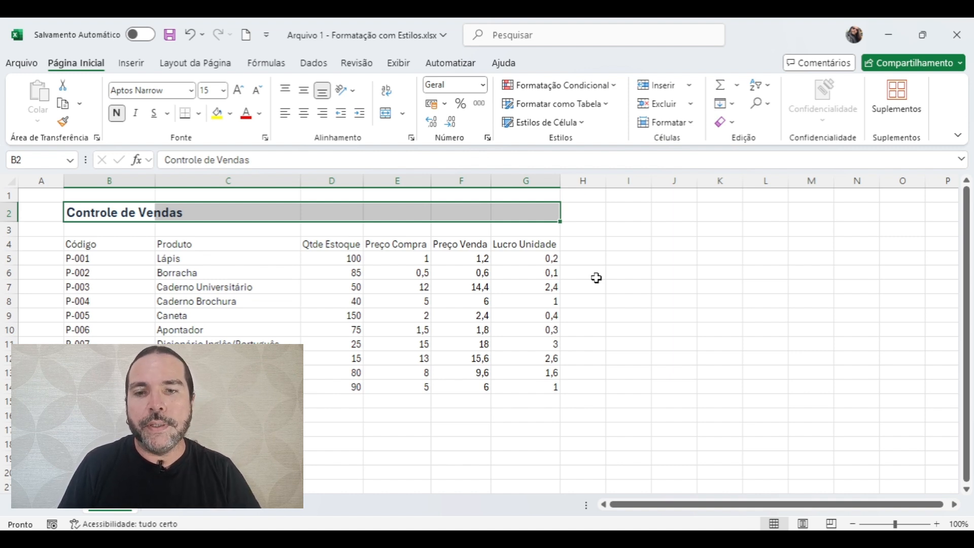
Format the Código column B4:B14 with the Ênfase1 cell style, bold and centered.
{"action": "left_click", "coordinate": [138, 247]}
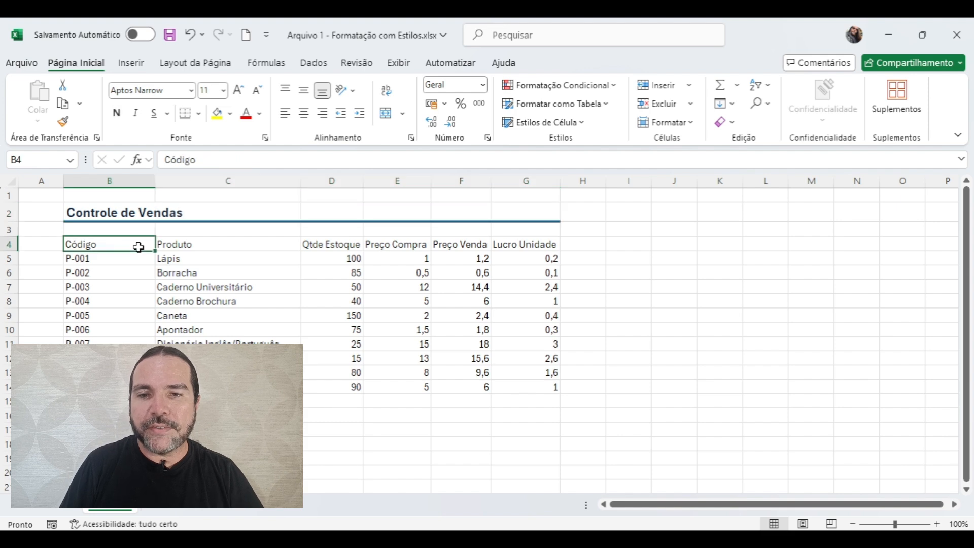
{"action": "key", "text": "ctrl+shift+Down"}
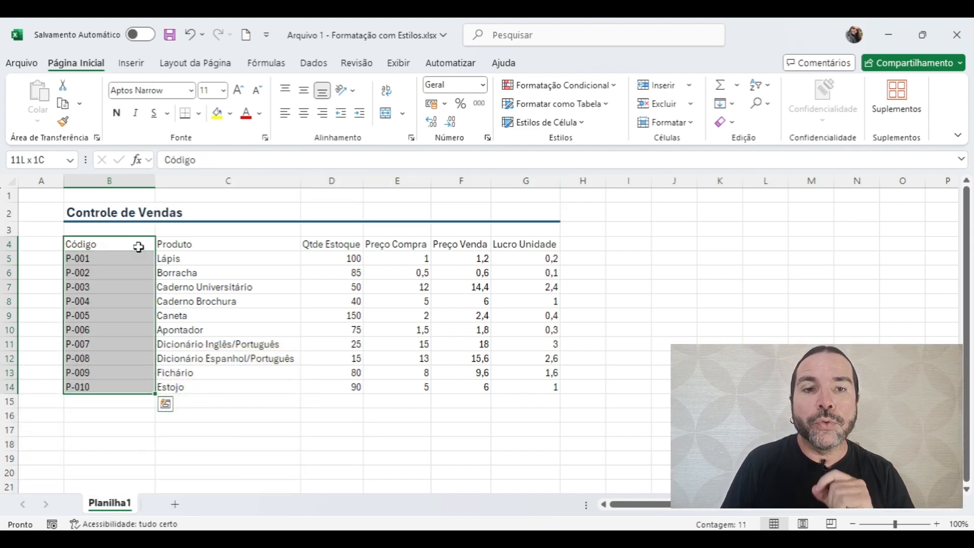
{"action": "left_click", "coordinate": [526, 123]}
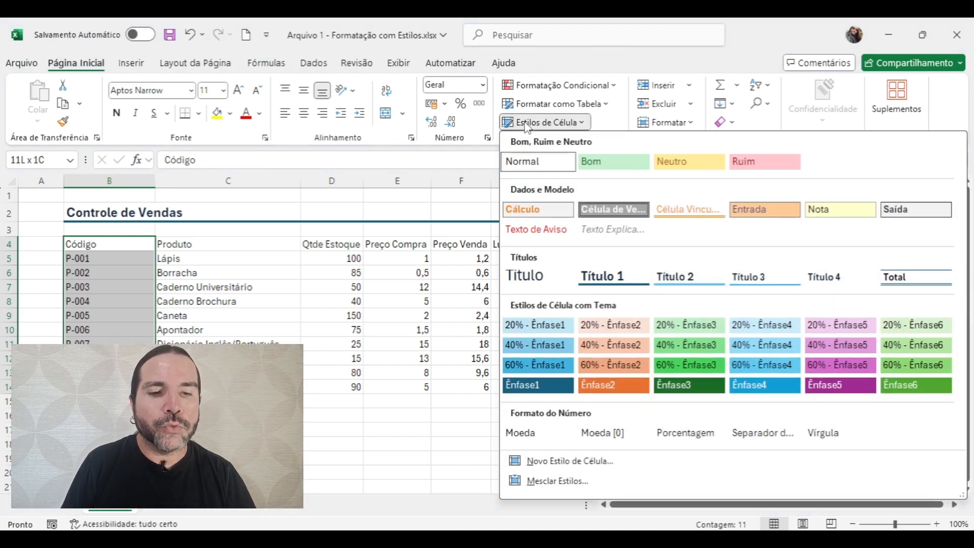
{"action": "left_click", "coordinate": [533, 387]}
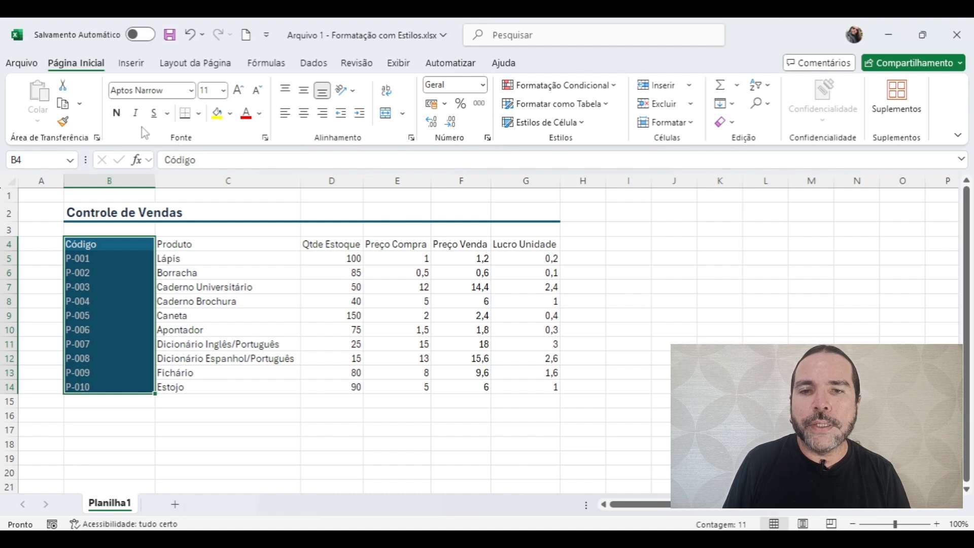
{"action": "left_click", "coordinate": [120, 115]}
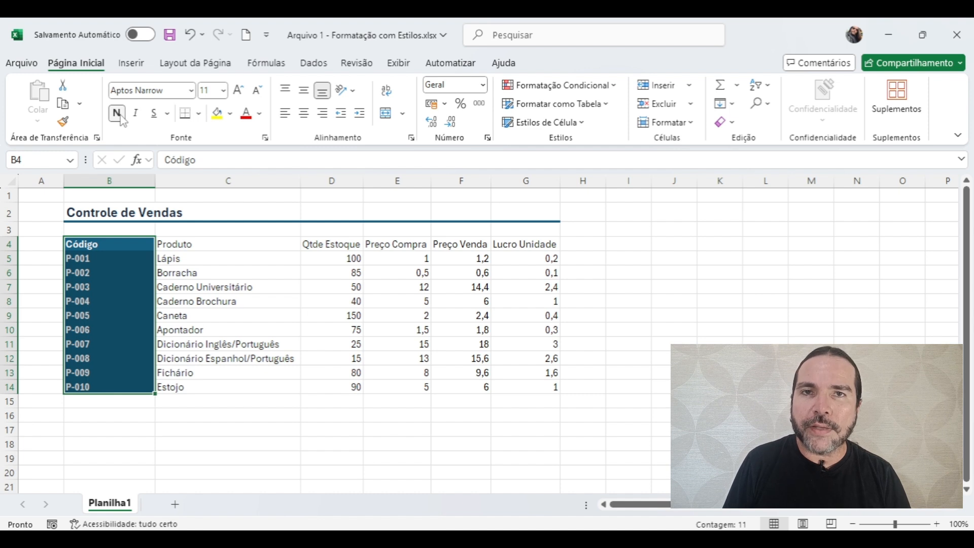
{"action": "left_click", "coordinate": [304, 113]}
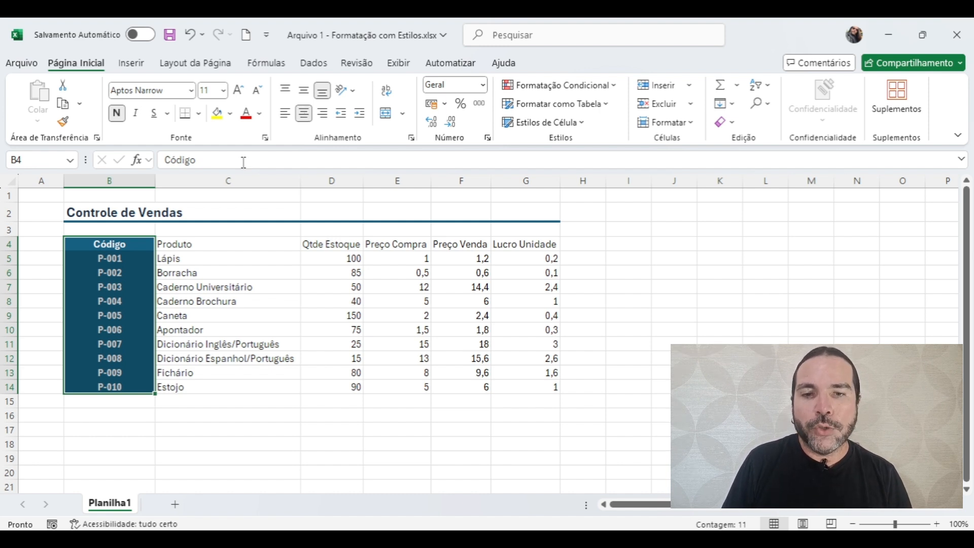
Format the remaining column headers C4:G4 with the Ênfase1 cell style and center them in bold.
{"action": "left_click", "coordinate": [209, 243]}
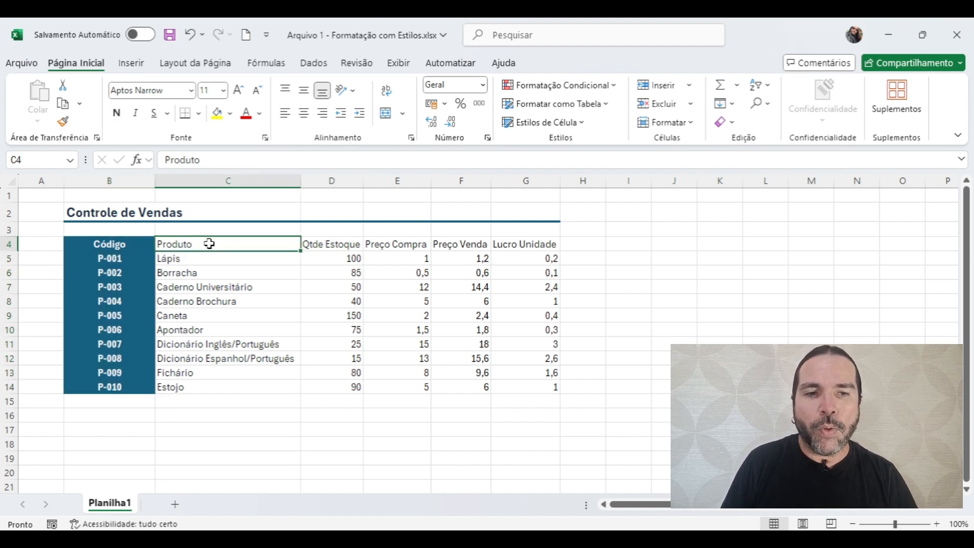
{"action": "key", "text": "ctrl+shift+Right"}
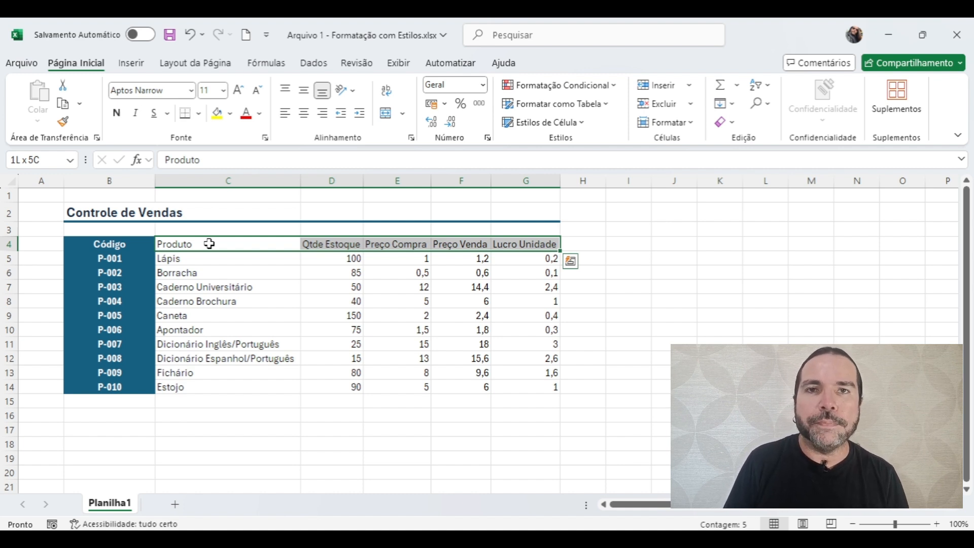
{"action": "left_click", "coordinate": [543, 123]}
{"action": "left_click", "coordinate": [539, 388]}
{"action": "left_click", "coordinate": [305, 117]}
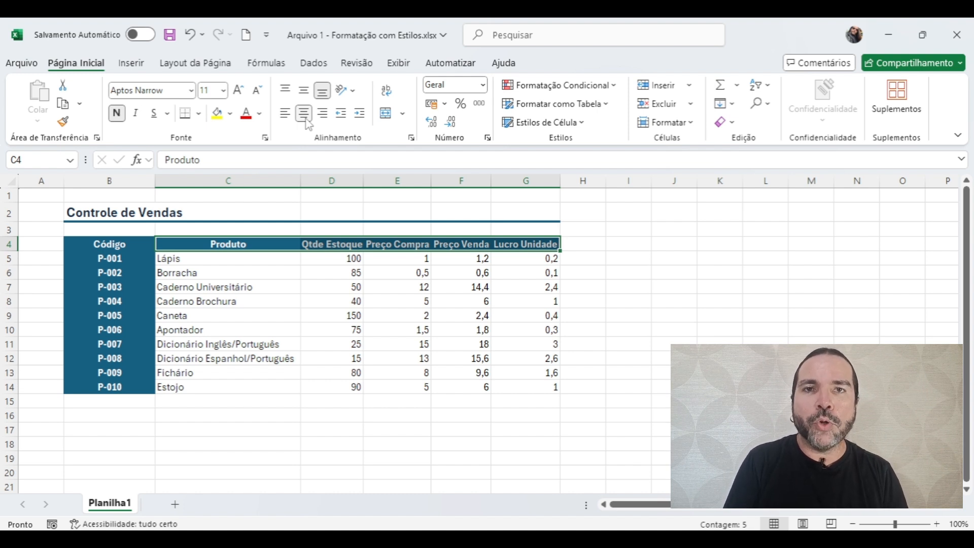
Apply the 60% - Ênfase1 cell style to the product names in C5:C14.
{"action": "left_click", "coordinate": [167, 260]}
{"action": "key", "text": "ctrl+shift+Down"}
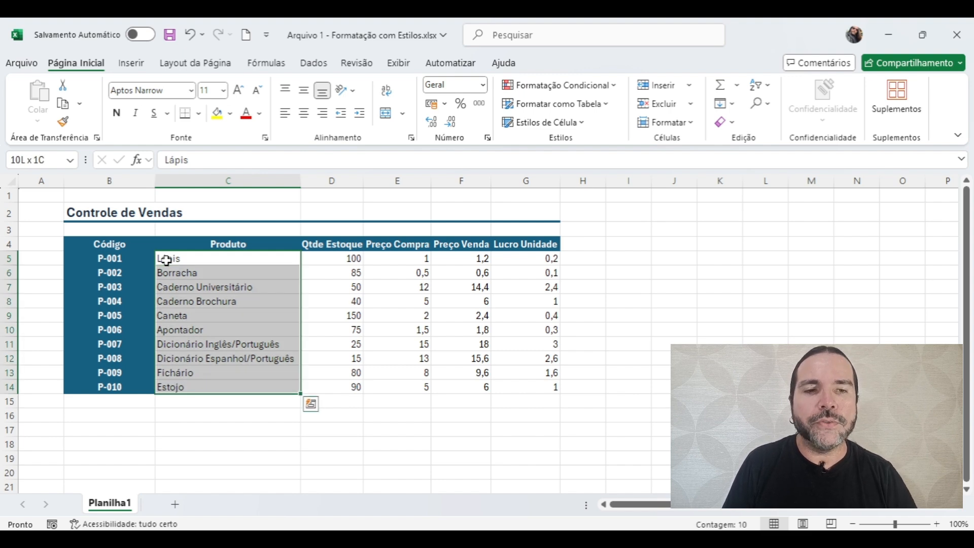
{"action": "left_click", "coordinate": [504, 124]}
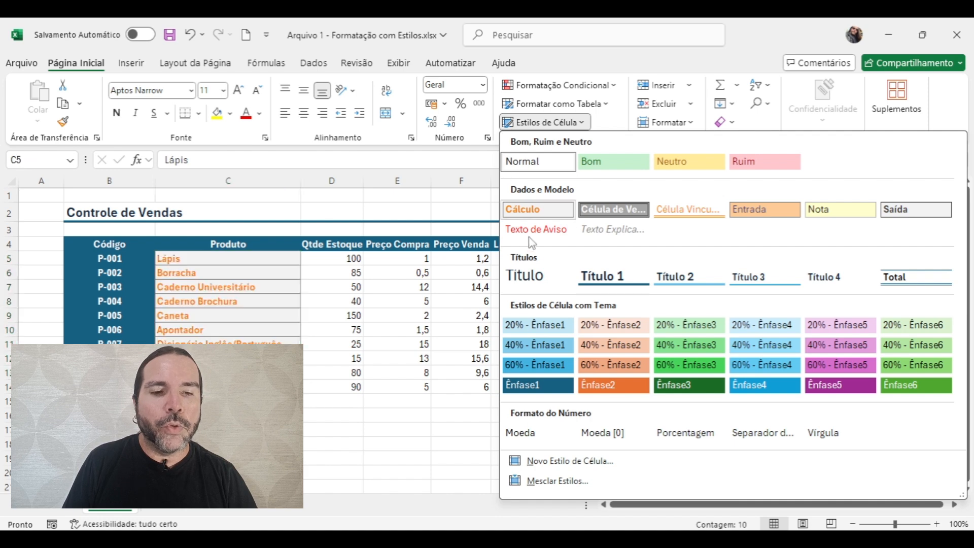
{"action": "left_click", "coordinate": [543, 363]}
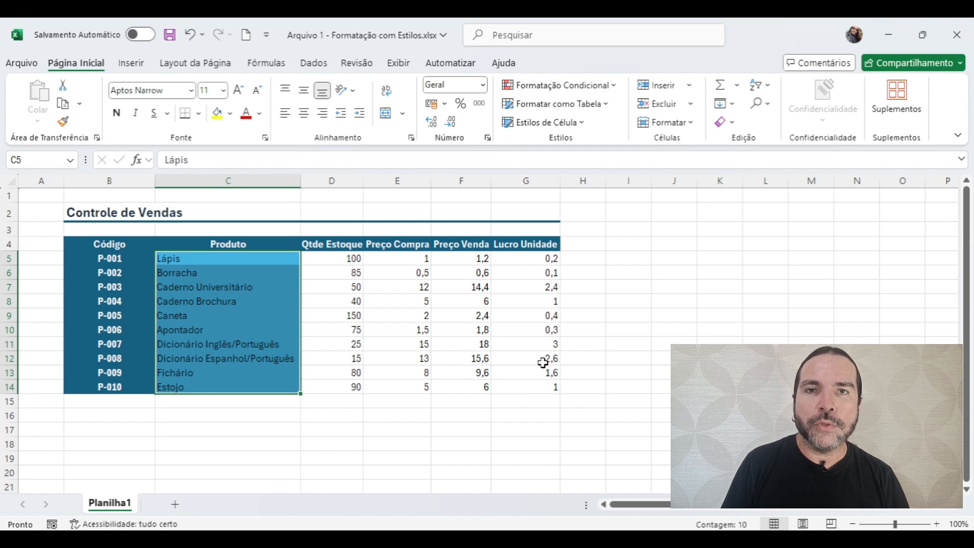
Apply the Moeda number style to the purchase price, sale price and unit profit values in E5:G14.
{"action": "left_click", "coordinate": [427, 260]}
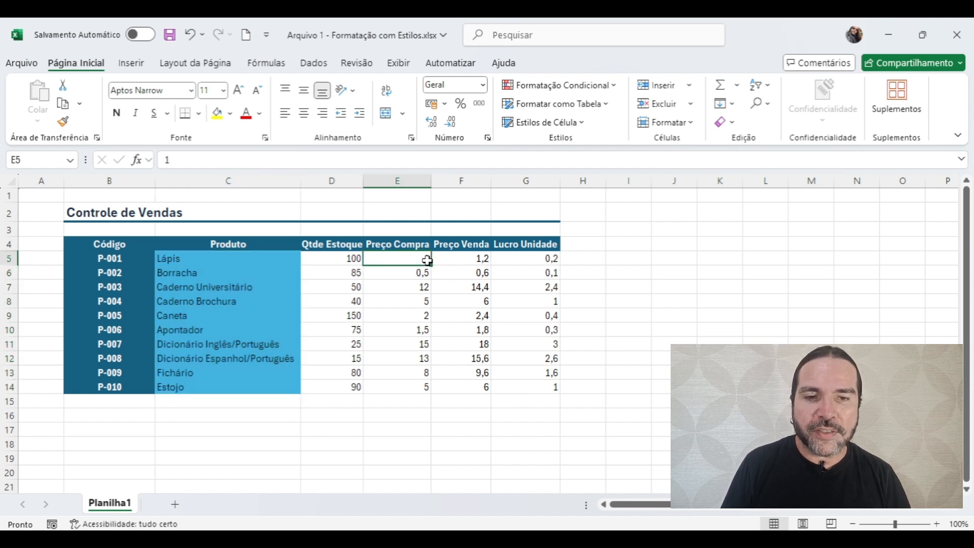
{"action": "key", "text": "ctrl+shift+Right"}
{"action": "key", "text": "ctrl+shift+Down"}
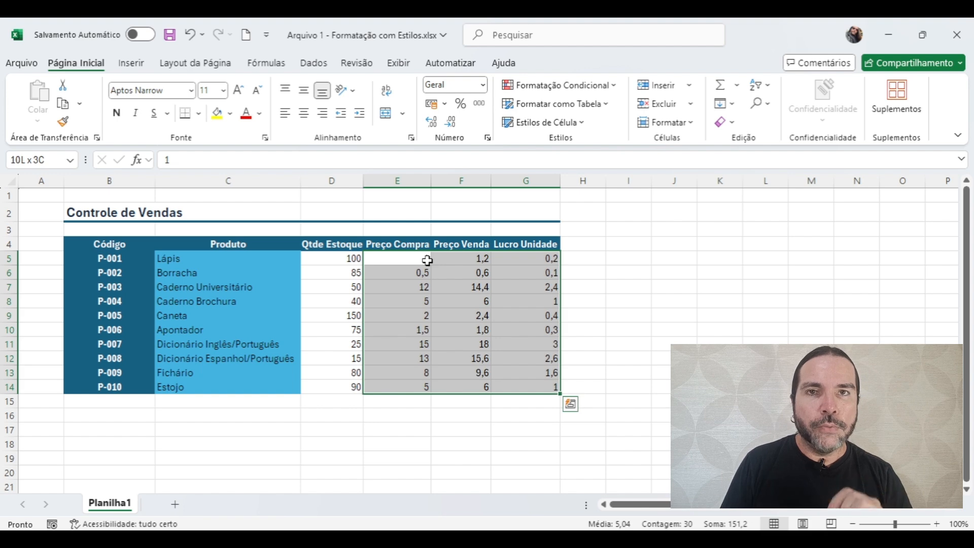
{"action": "left_click", "coordinate": [554, 124]}
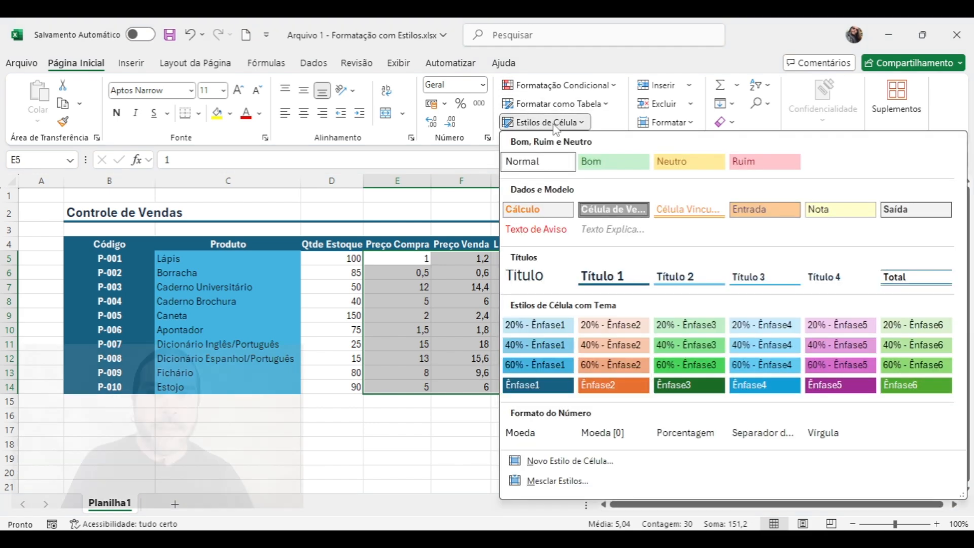
{"action": "left_click", "coordinate": [535, 437]}
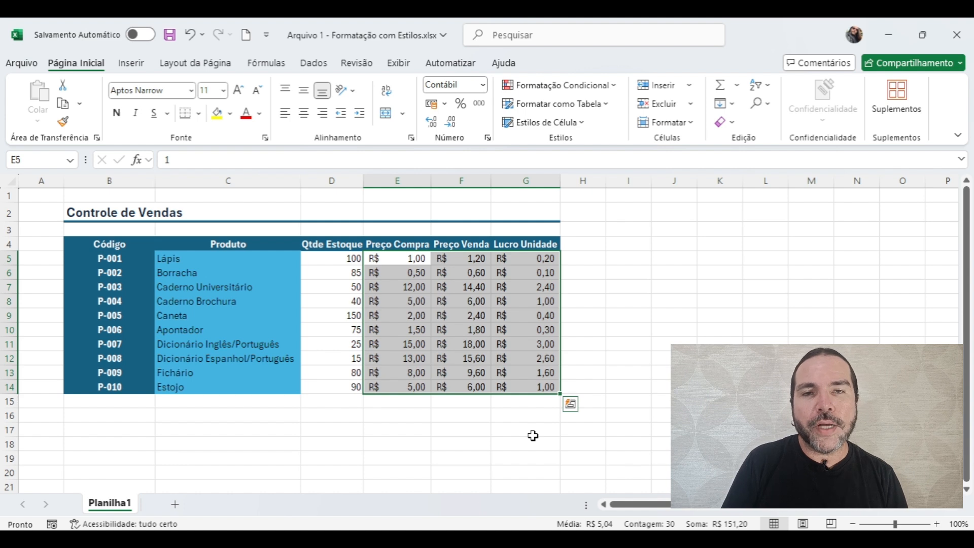
Center the stock quantities in D5:D14.
{"action": "left_click", "coordinate": [344, 262]}
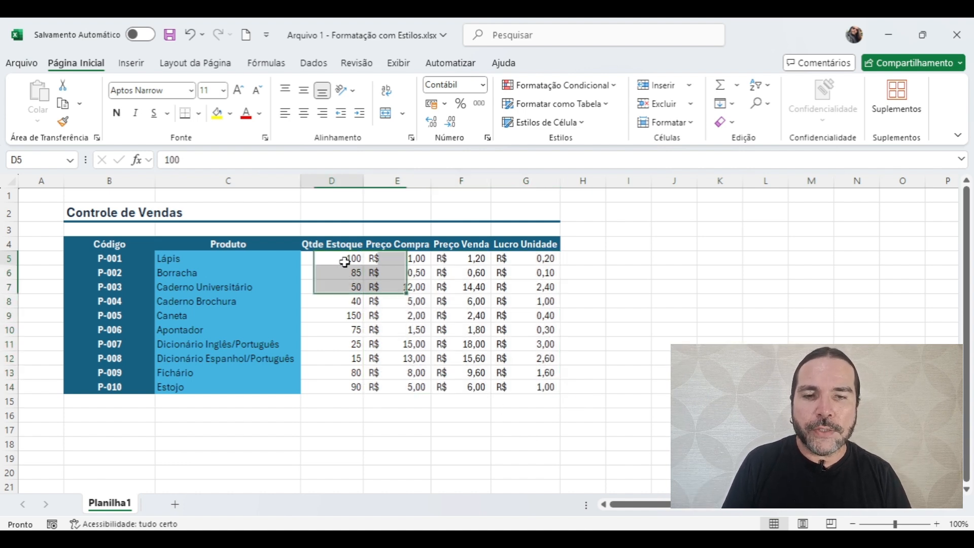
{"action": "key", "text": "ctrl+shift+Down"}
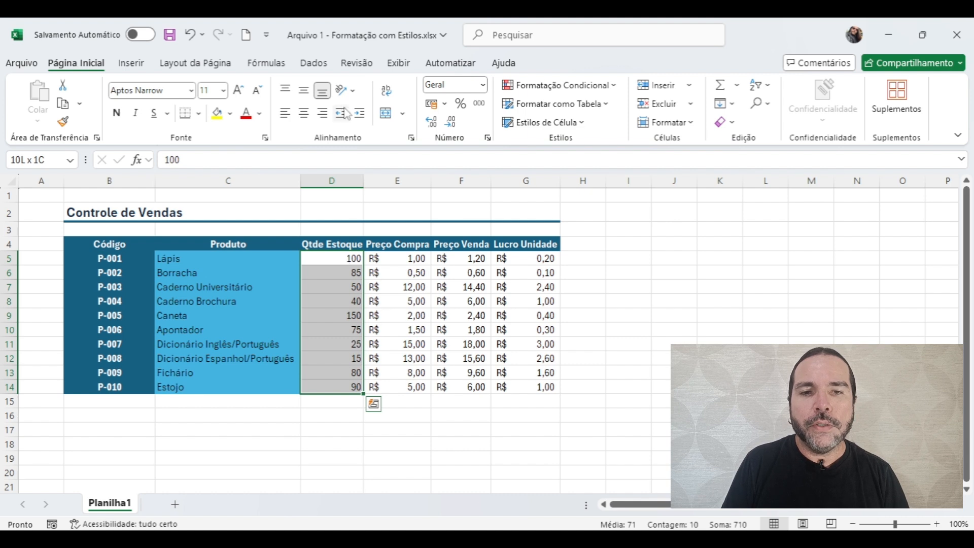
{"action": "left_click", "coordinate": [305, 113]}
{"action": "left_click", "coordinate": [134, 213]}
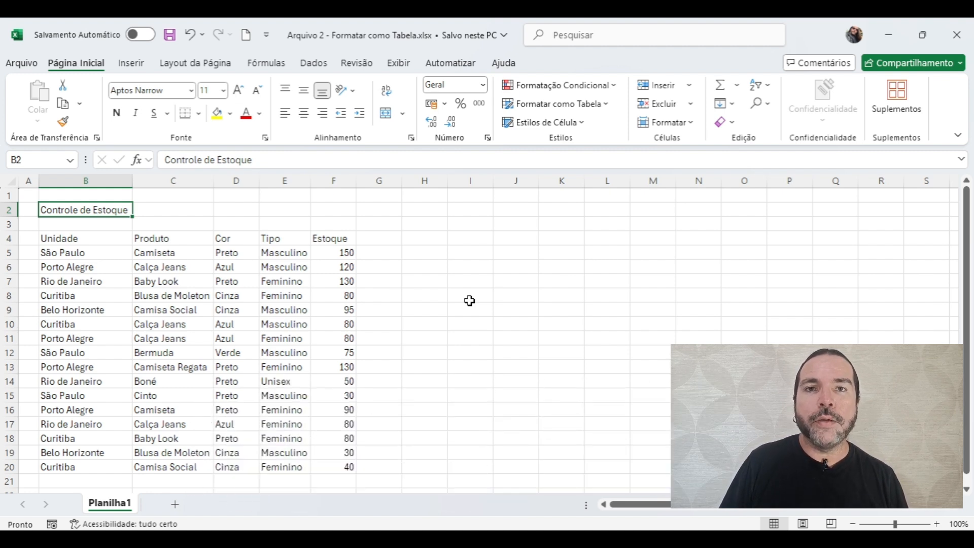
Format the Controle de Estoque data B4:F20 as a table with headers, using the bright blue style in the first Média row.
{"action": "left_click", "coordinate": [187, 267]}
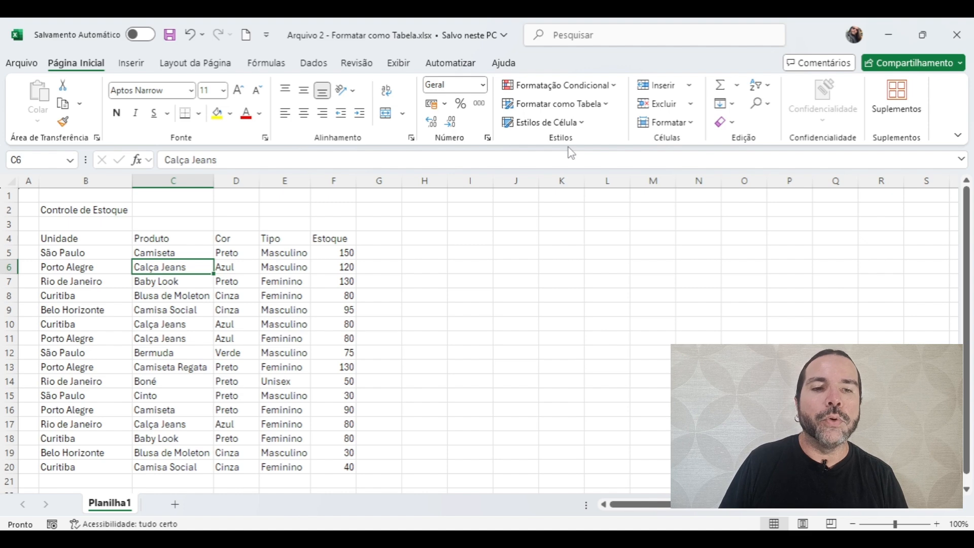
{"action": "left_click", "coordinate": [567, 107]}
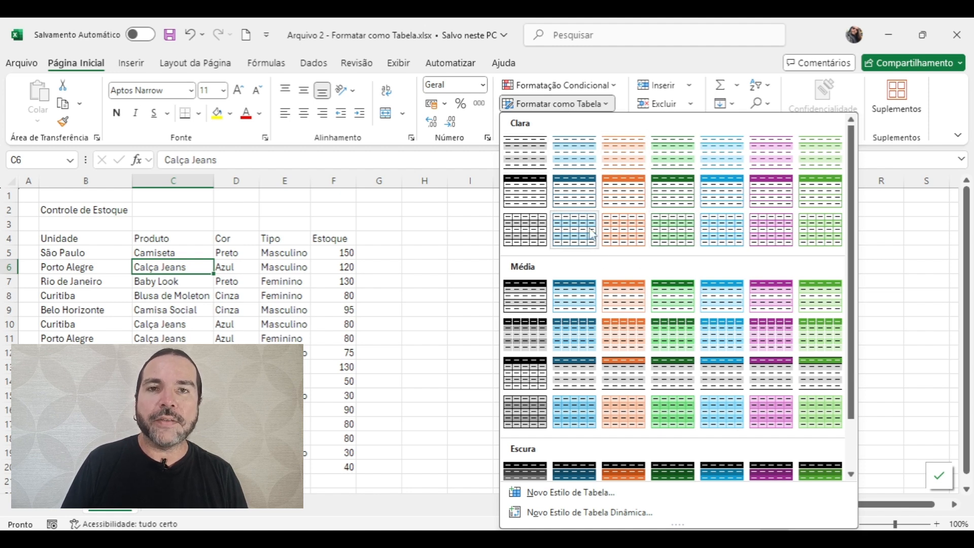
{"action": "scroll", "coordinate": [618, 315], "scroll_direction": "down", "scroll_amount": 1}
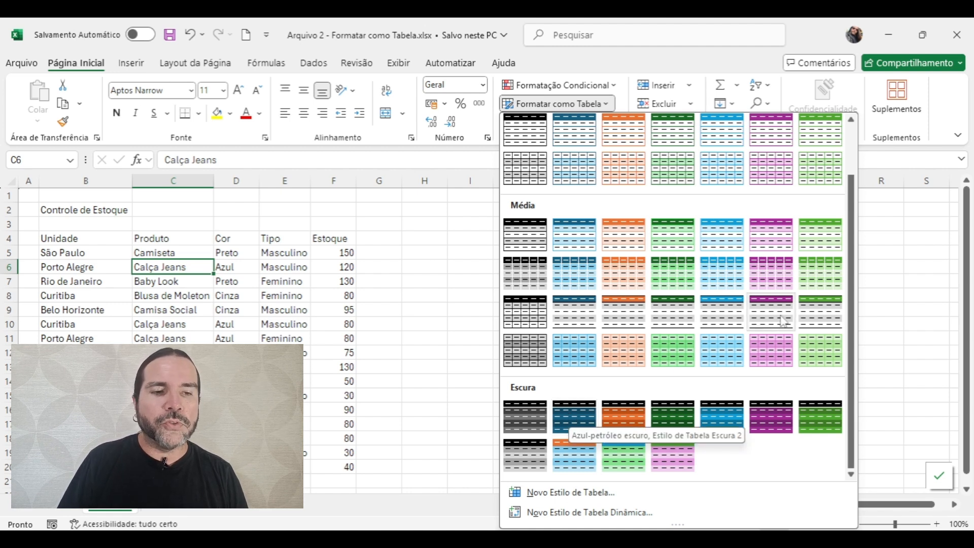
{"action": "left_click", "coordinate": [730, 238]}
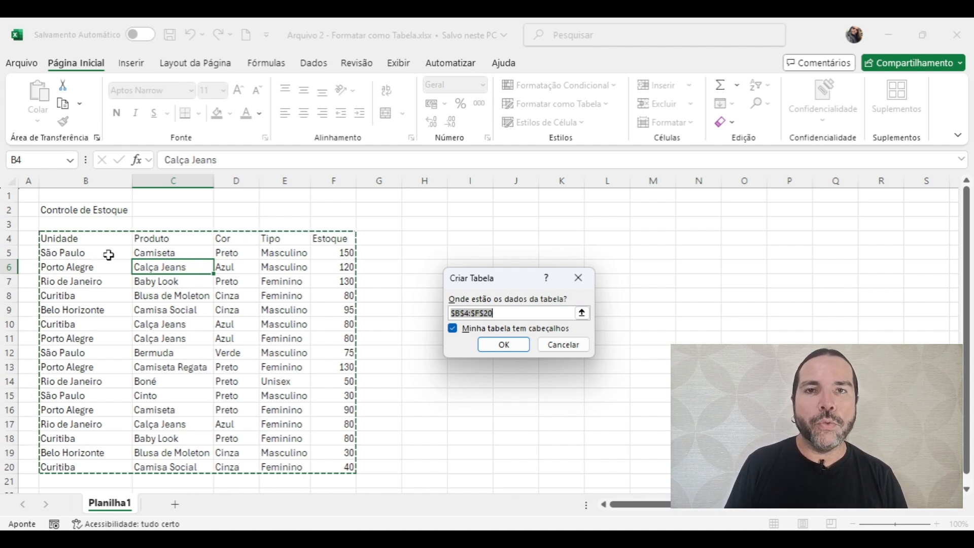
{"action": "left_click", "coordinate": [498, 347]}
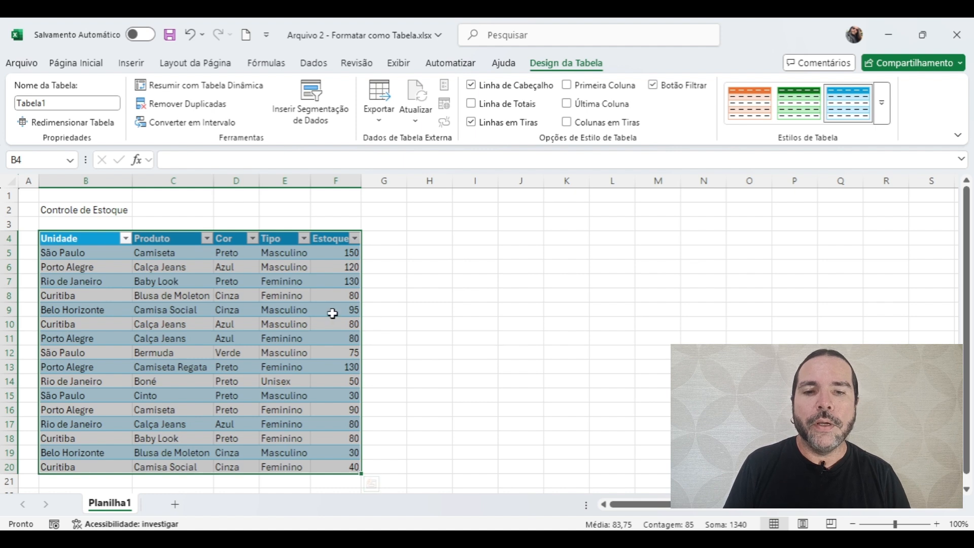
Change the stock table's style to the dark teal-blue one in the first Média row.
{"action": "left_click", "coordinate": [300, 324]}
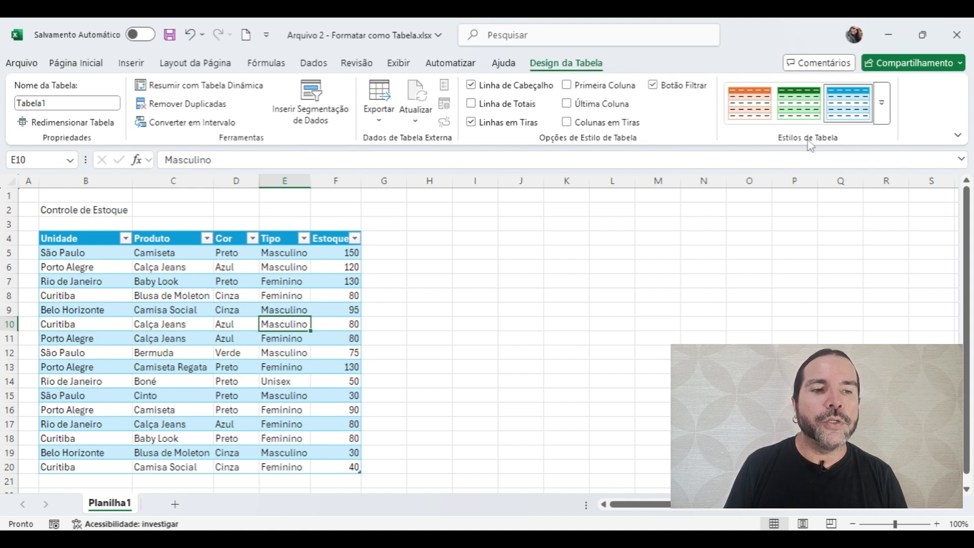
{"action": "left_click", "coordinate": [881, 115]}
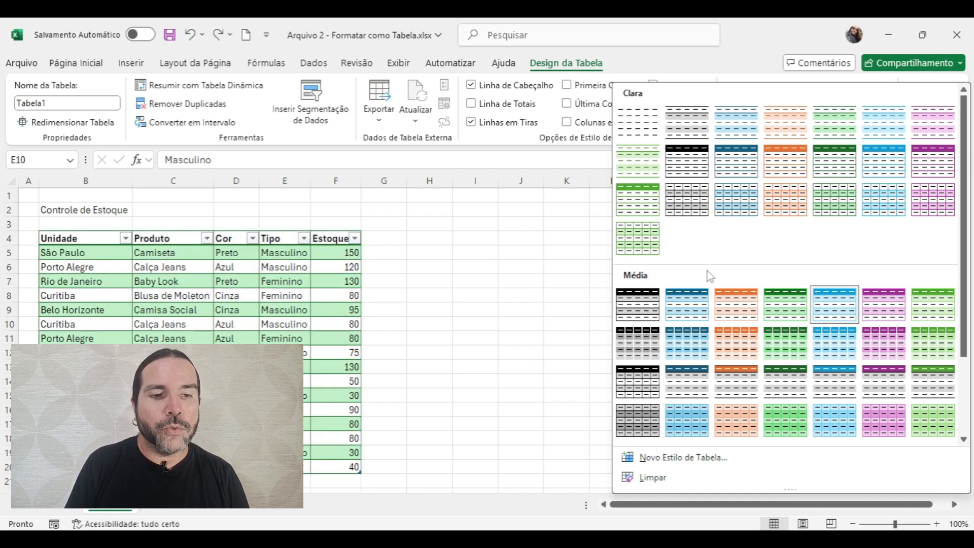
{"action": "left_click", "coordinate": [689, 300]}
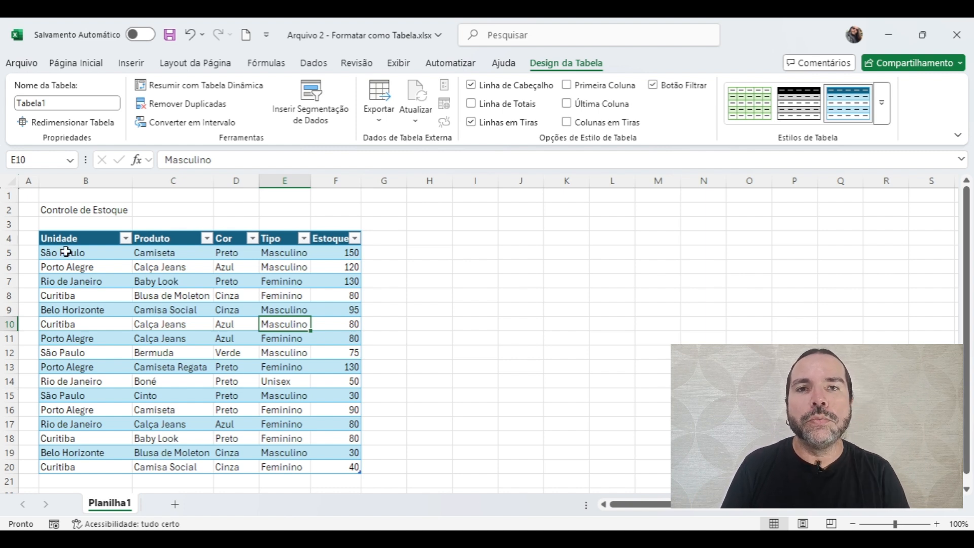
Look at the sorting and filter options of the Unidade column, leaving them unapplied.
{"action": "left_click", "coordinate": [126, 240]}
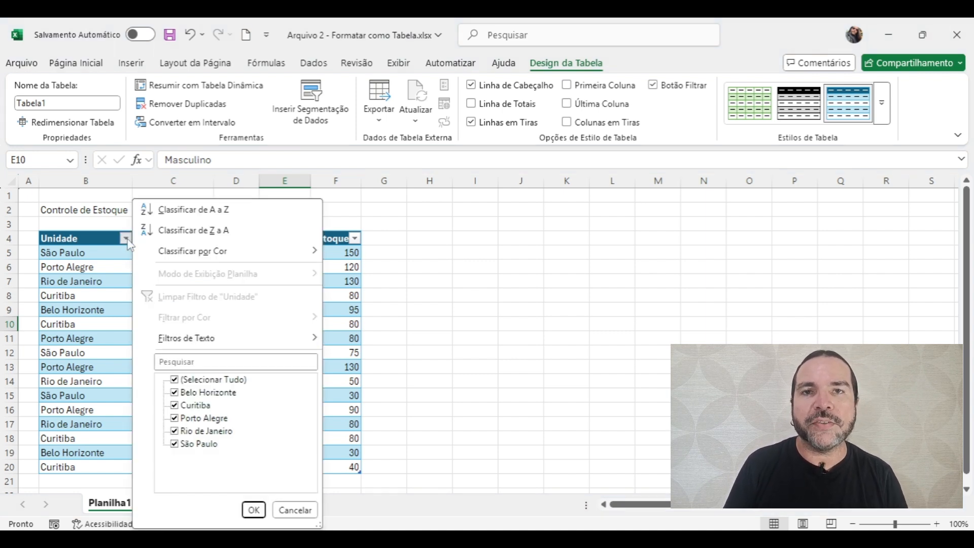
{"action": "left_click", "coordinate": [115, 284]}
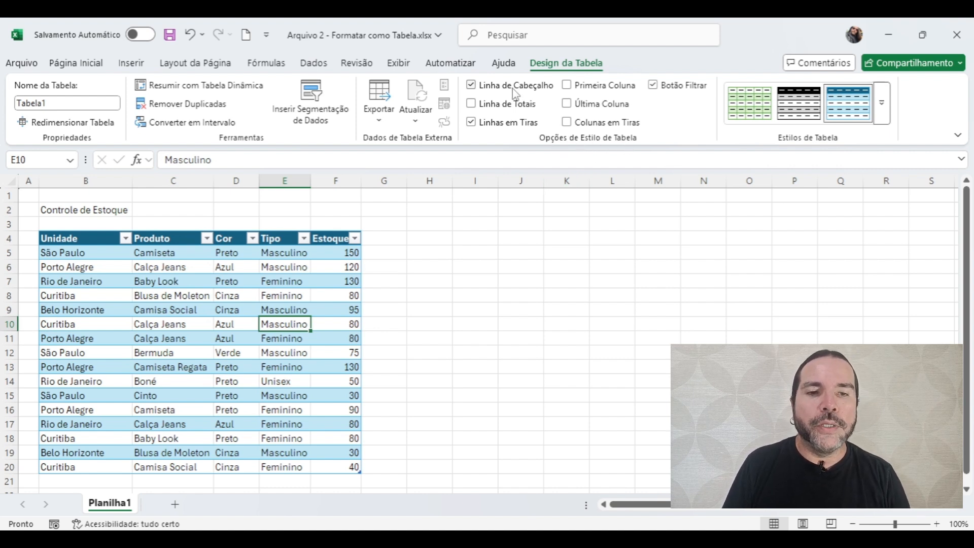
Toggle the stock table's header row off and back on, and enable first-column emphasis.
{"action": "left_click", "coordinate": [471, 85]}
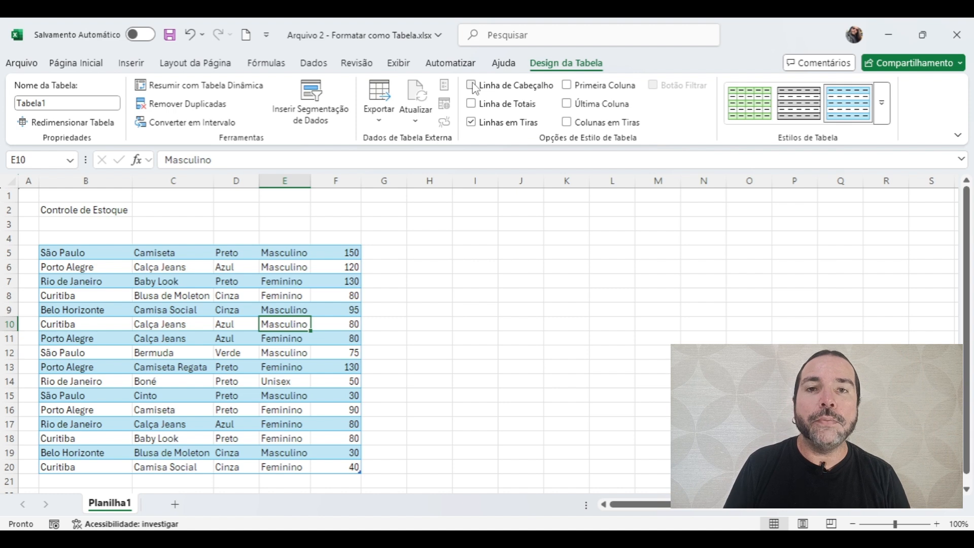
{"action": "left_click", "coordinate": [471, 85]}
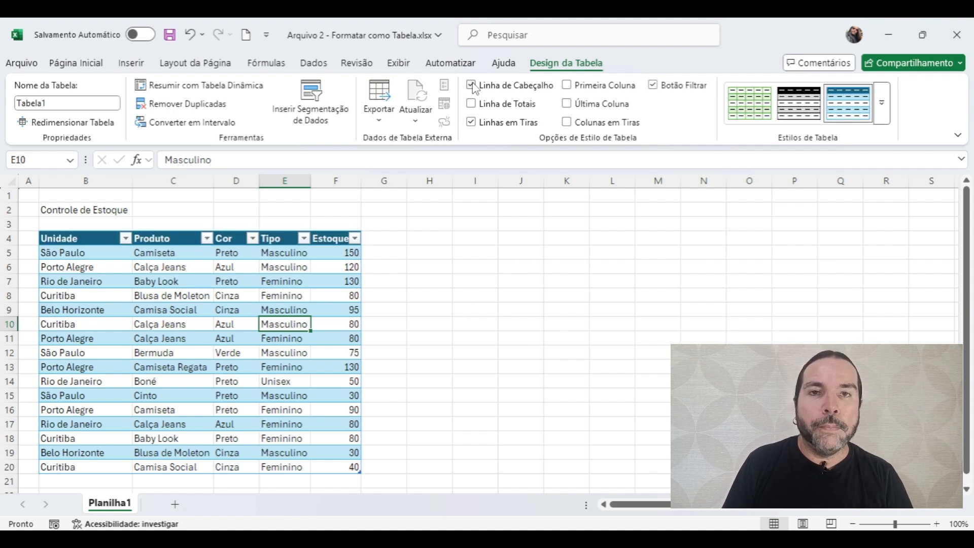
{"action": "left_click", "coordinate": [567, 86]}
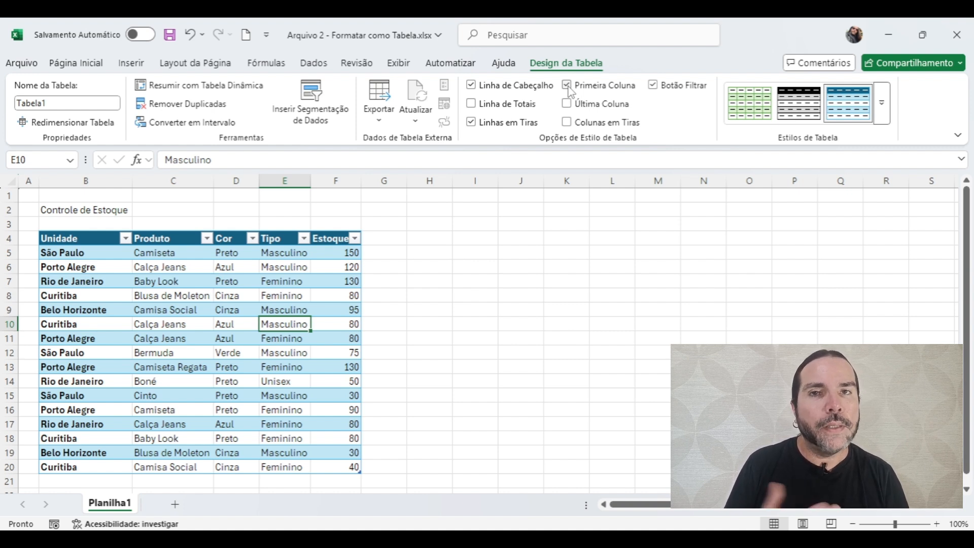
Enable last-column emphasis on the stock table, and toggle its header filter buttons off and back on.
{"action": "left_click", "coordinate": [568, 105]}
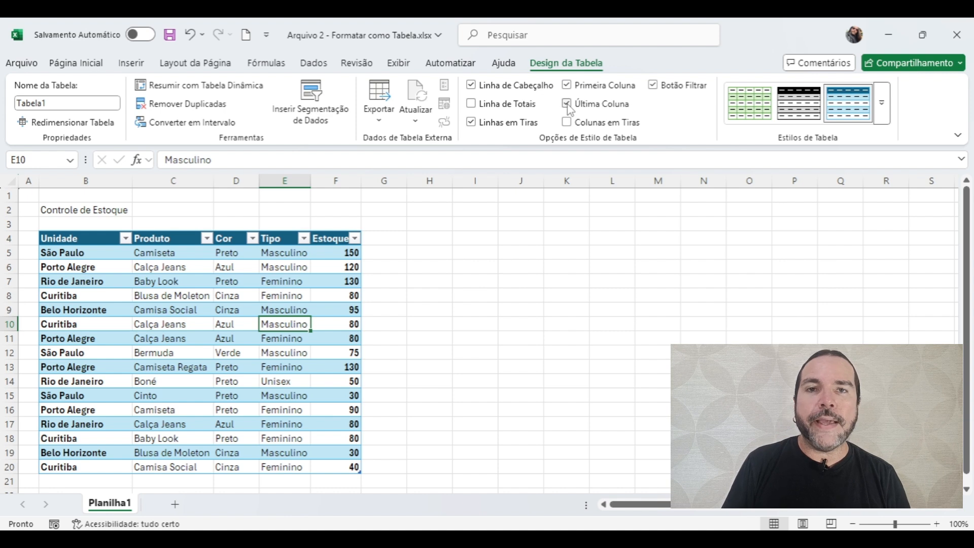
{"action": "left_click", "coordinate": [654, 87]}
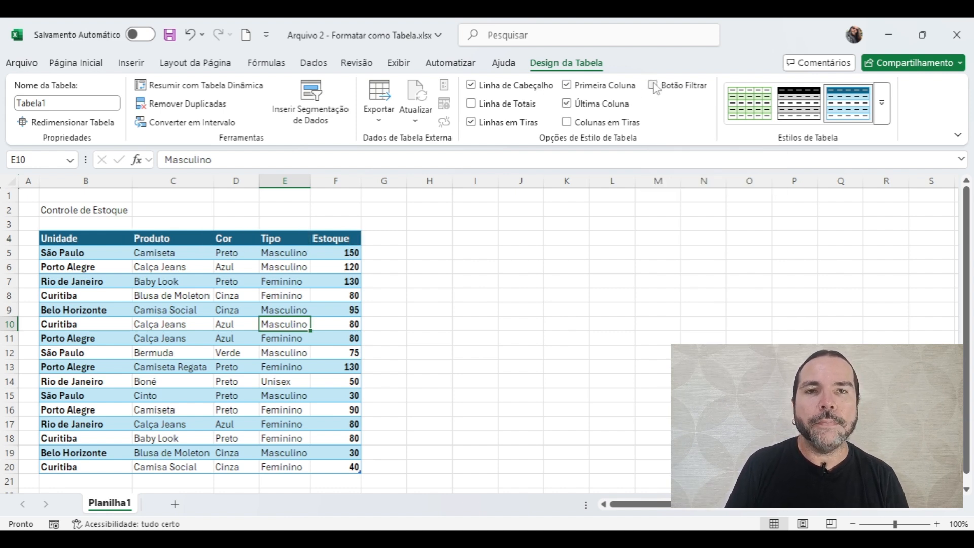
{"action": "left_click", "coordinate": [654, 87]}
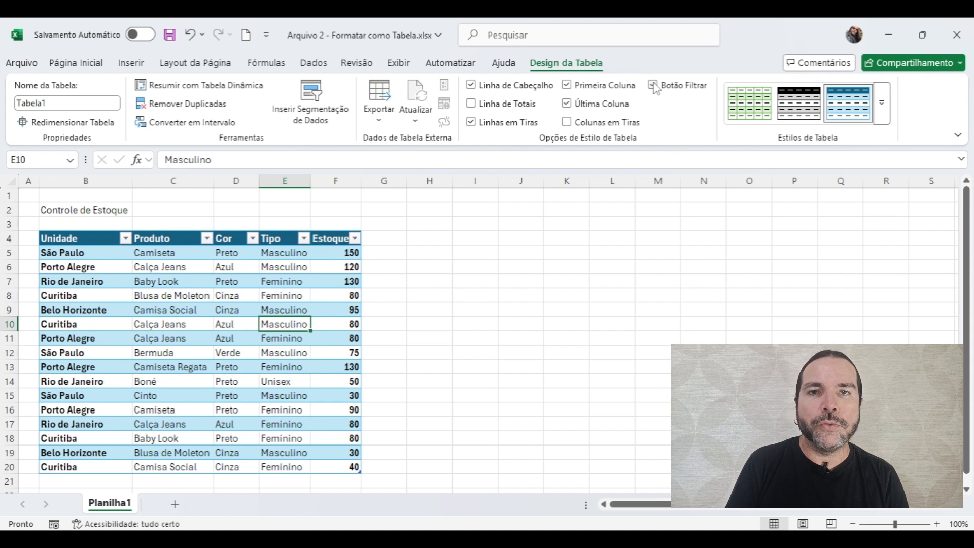
Try banded columns instead of banded rows on the stock table, and return to banded rows only.
{"action": "left_click", "coordinate": [473, 124]}
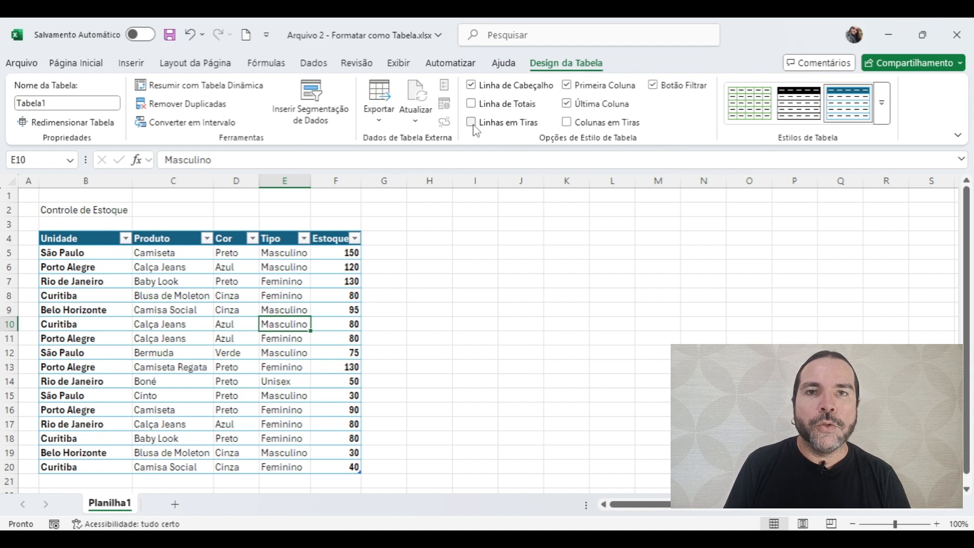
{"action": "left_click", "coordinate": [567, 123]}
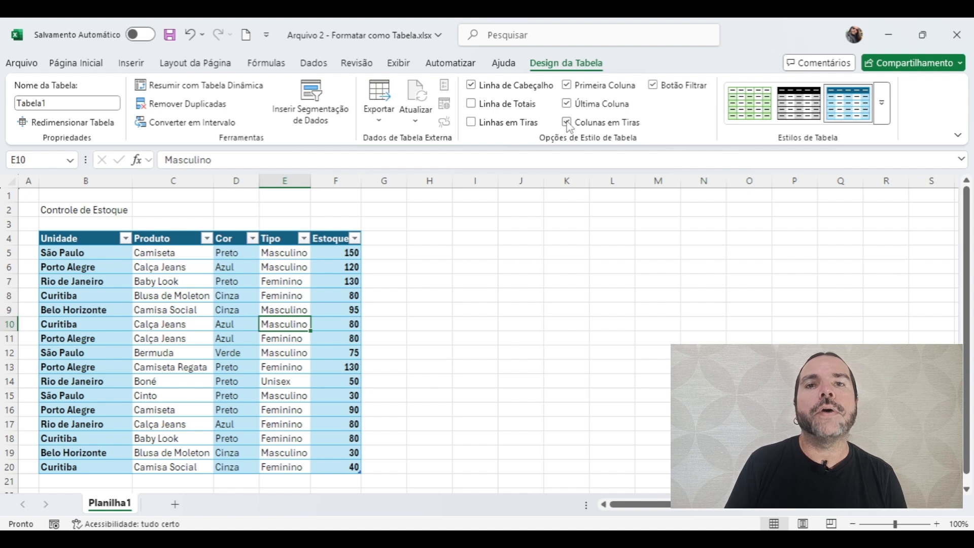
{"action": "left_click", "coordinate": [568, 124]}
{"action": "left_click", "coordinate": [473, 123]}
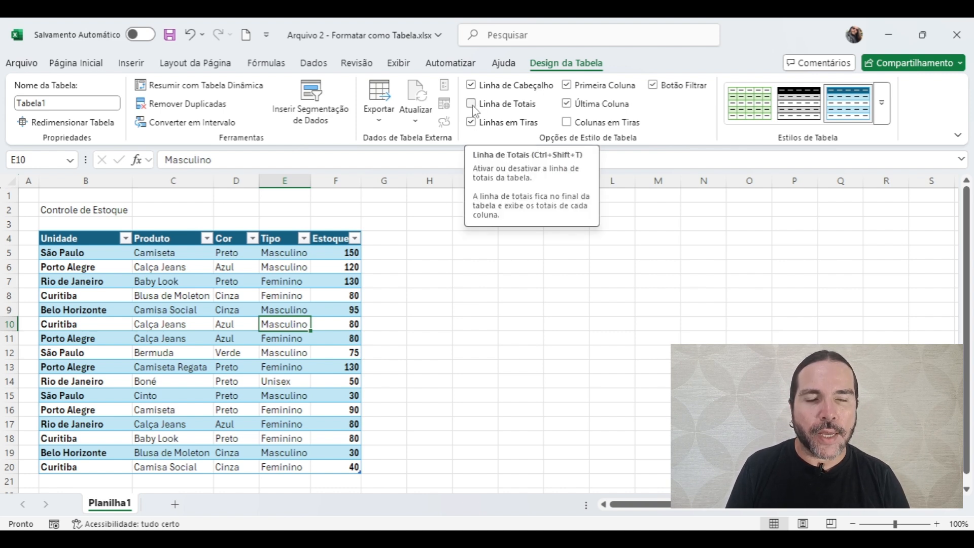
Add a totals row to the stock table and set the Estoque column's total to Média.
{"action": "left_click", "coordinate": [473, 105]}
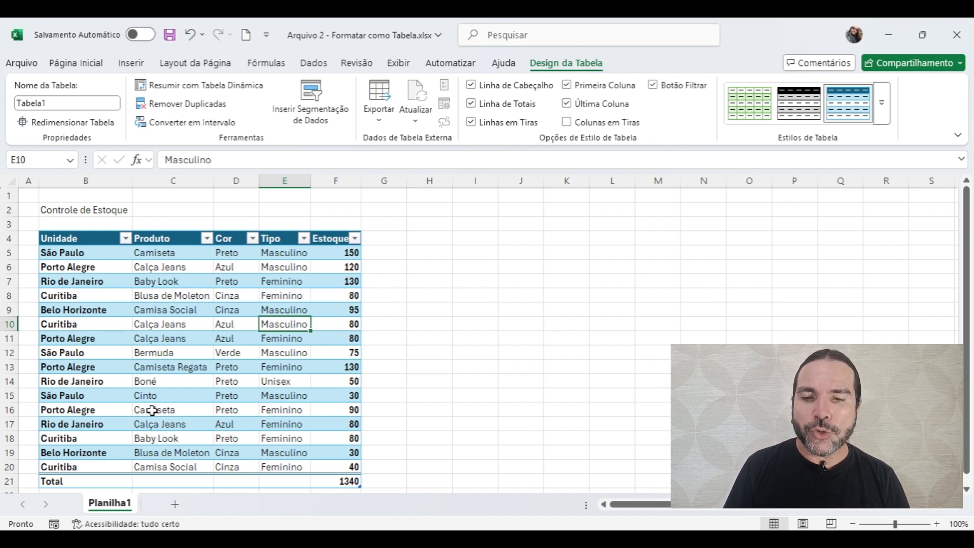
{"action": "left_click", "coordinate": [59, 483]}
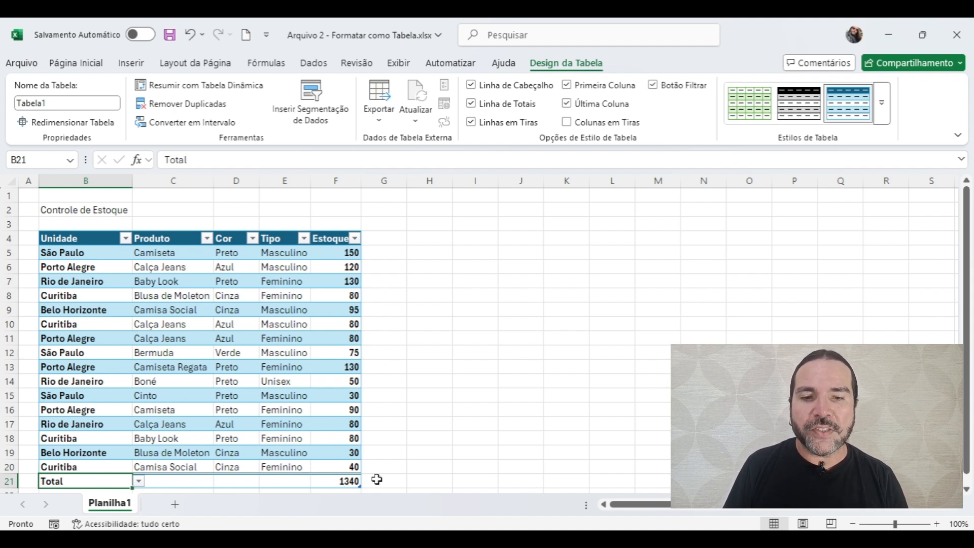
{"action": "left_click", "coordinate": [349, 481]}
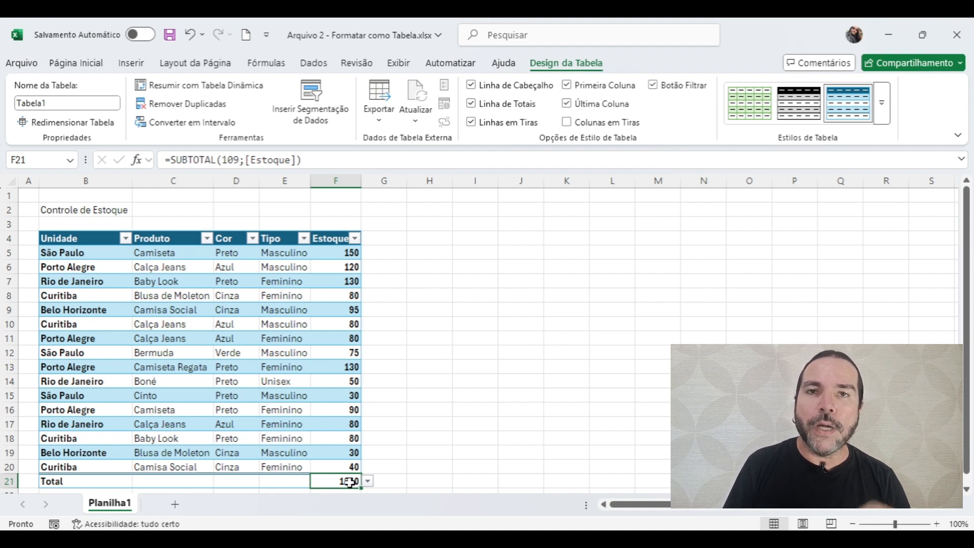
{"action": "left_click", "coordinate": [367, 481]}
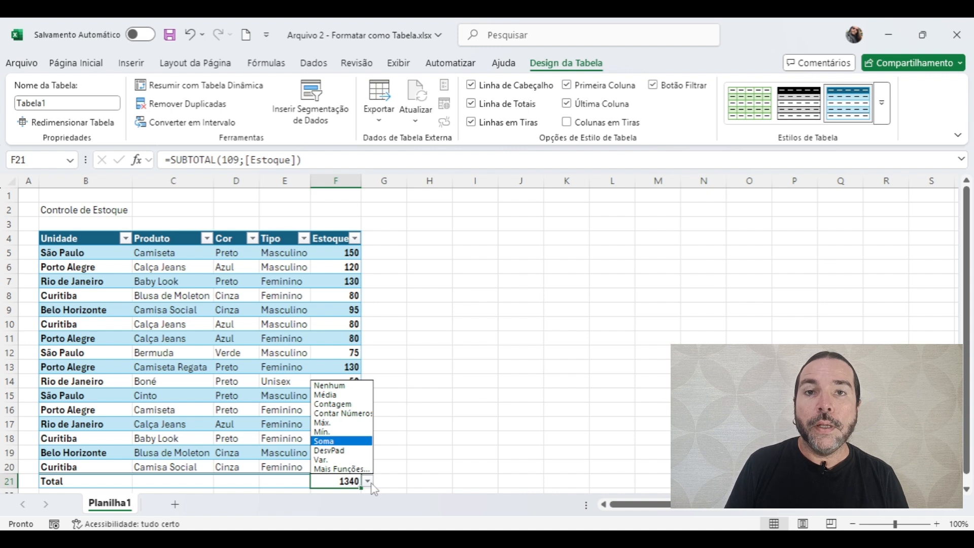
{"action": "left_click", "coordinate": [333, 395]}
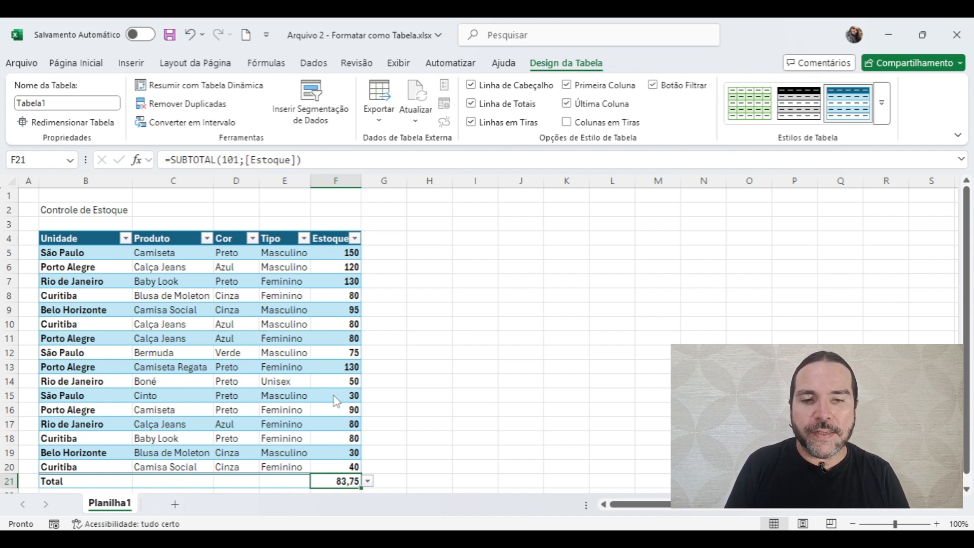
Set the Tipo column's total to Contagem and return the Estoque column's total to Soma.
{"action": "left_click", "coordinate": [289, 479]}
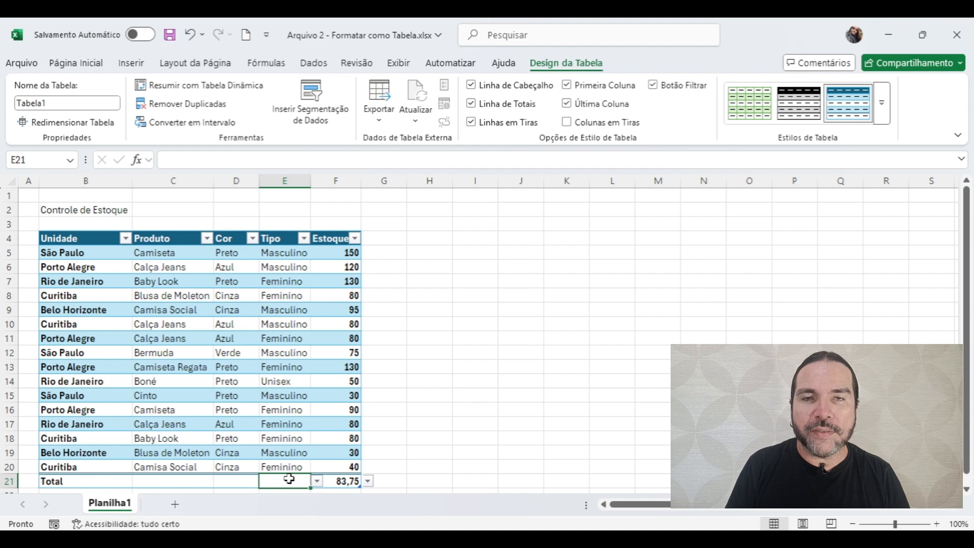
{"action": "left_click", "coordinate": [316, 481]}
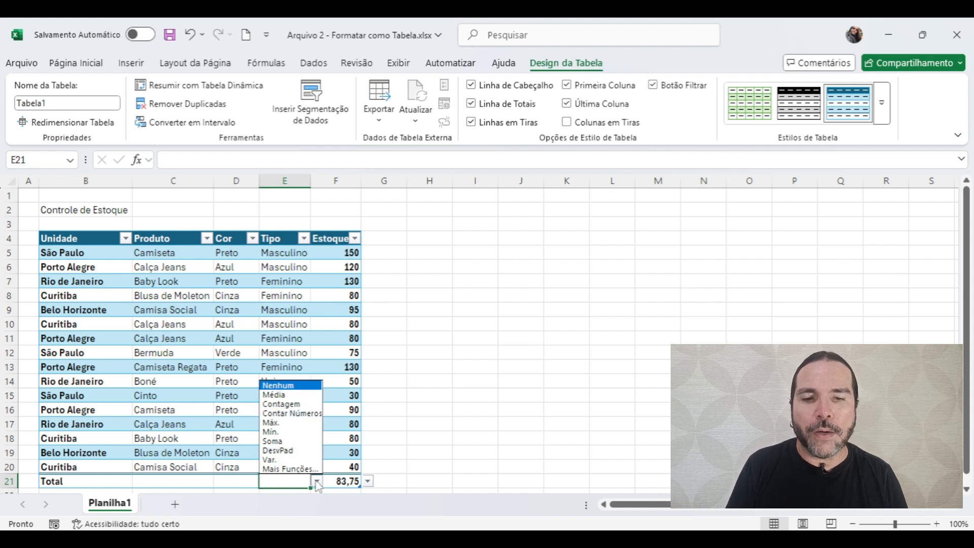
{"action": "left_click", "coordinate": [282, 405]}
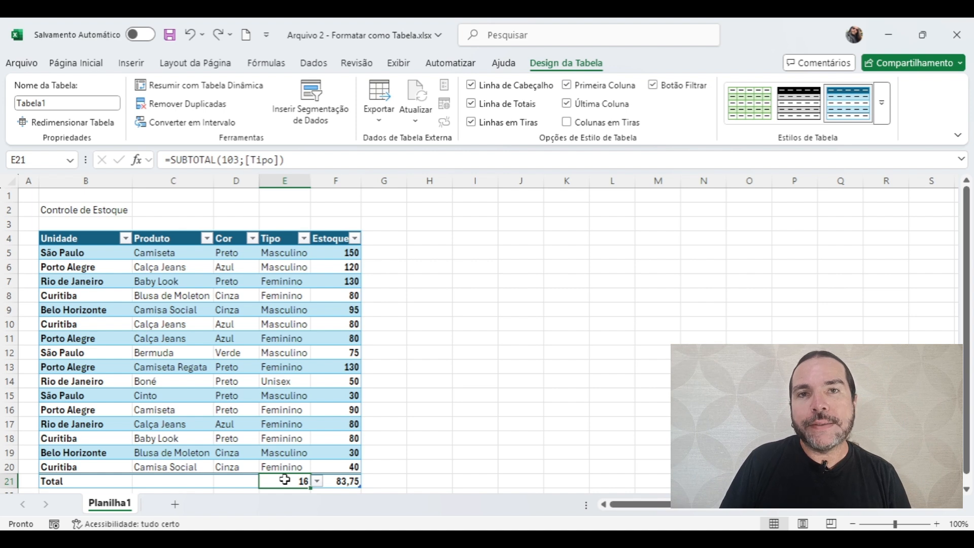
{"action": "left_click", "coordinate": [335, 481]}
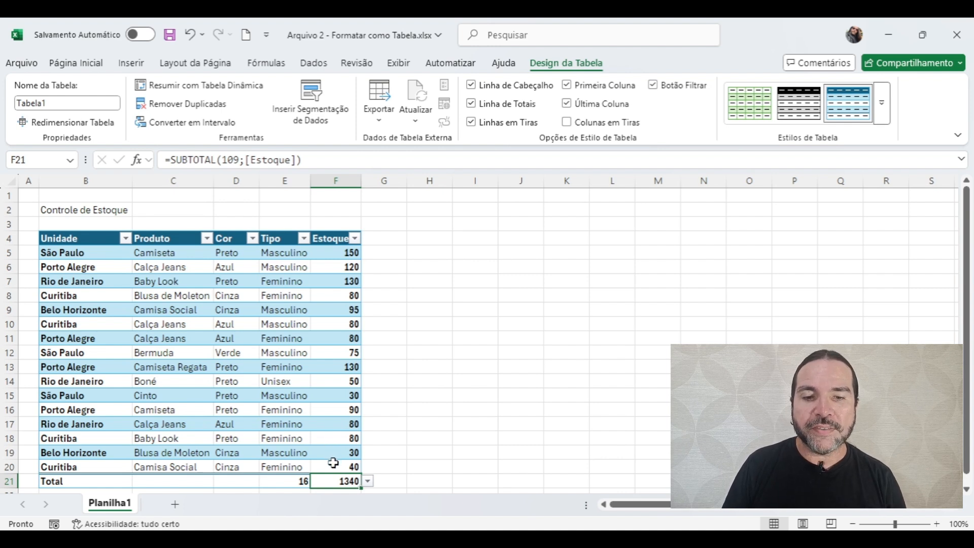
Add a new record below the last stock row: São Paulo, Bermuda, Verde, Masculino, with an Estoque of 40.
{"action": "left_click", "coordinate": [333, 462]}
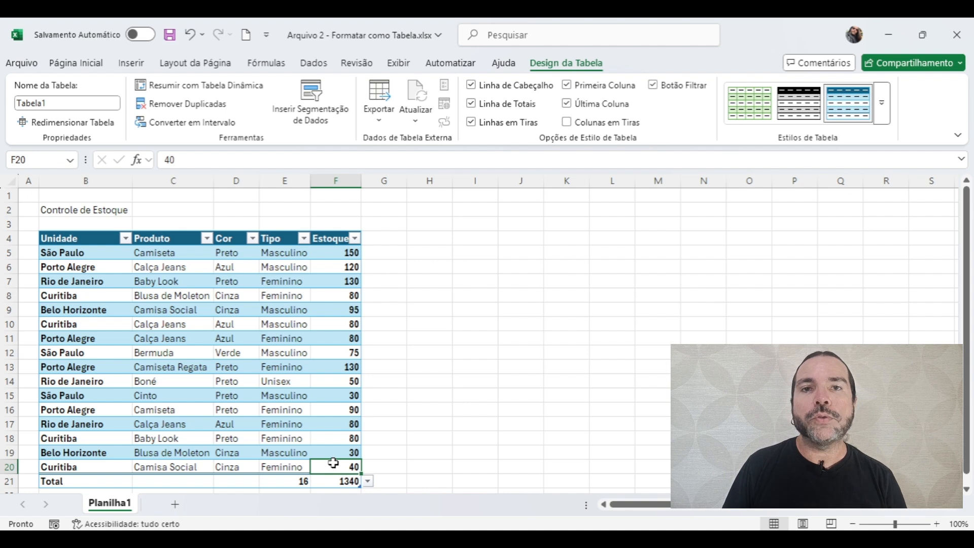
{"action": "key", "text": "Tab"}
{"action": "left_click", "coordinate": [965, 490]}
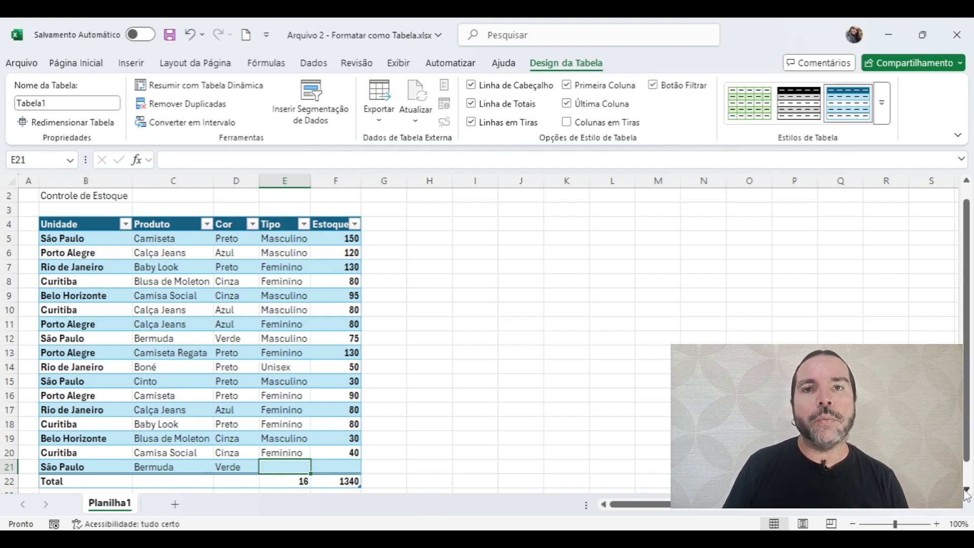
{"action": "type", "text": "Masculino"}
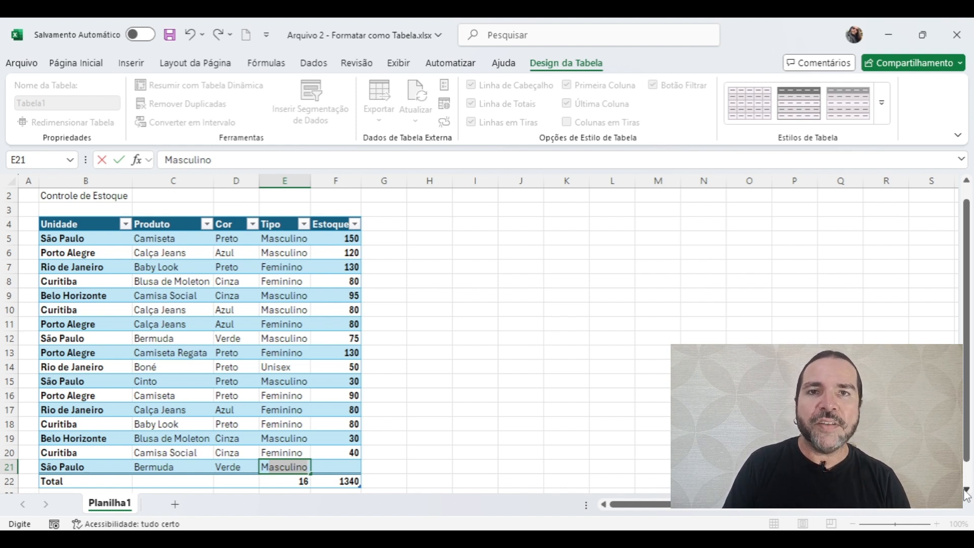
{"action": "key", "text": "Tab"}
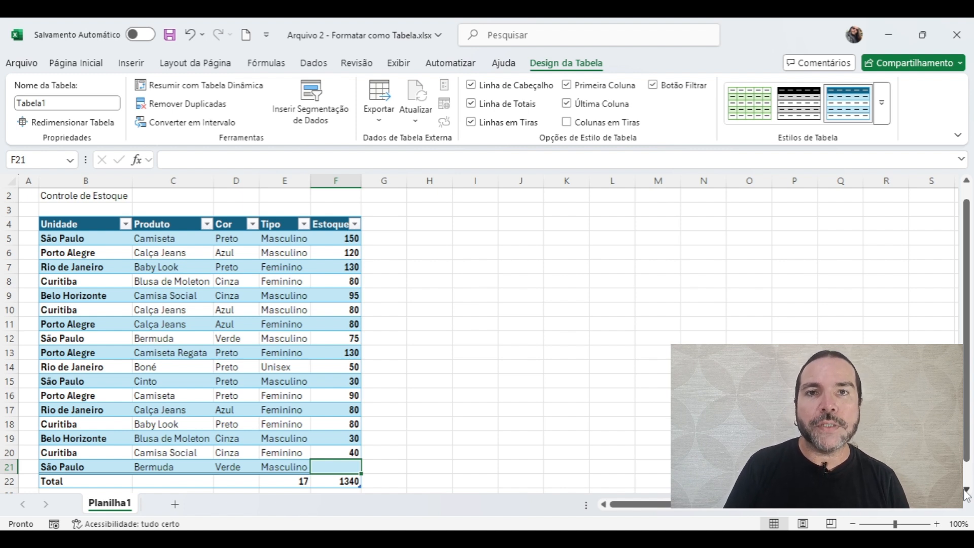
{"action": "type", "text": "40"}
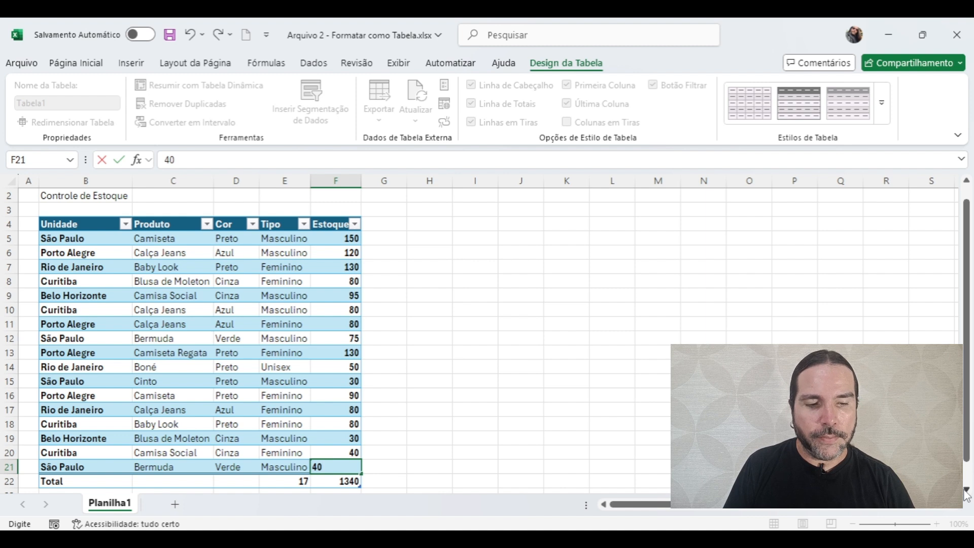
{"action": "key", "text": "Return"}
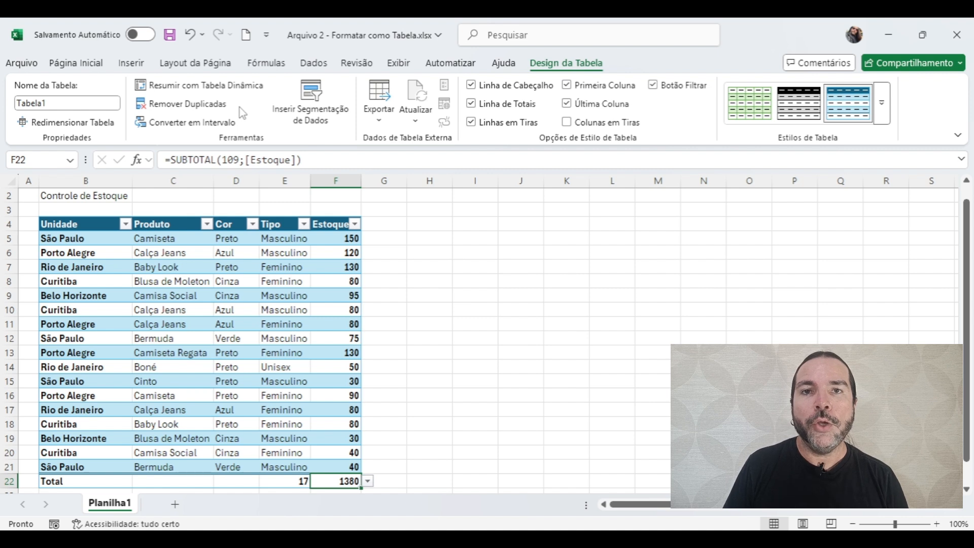
Convert the stock table into a normal cell range.
{"action": "left_click", "coordinate": [225, 124]}
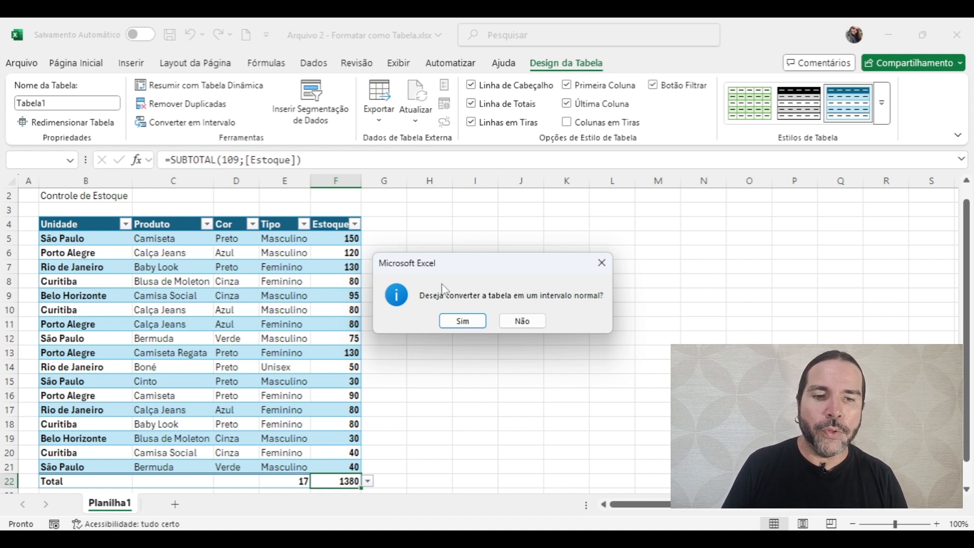
{"action": "left_click", "coordinate": [450, 317]}
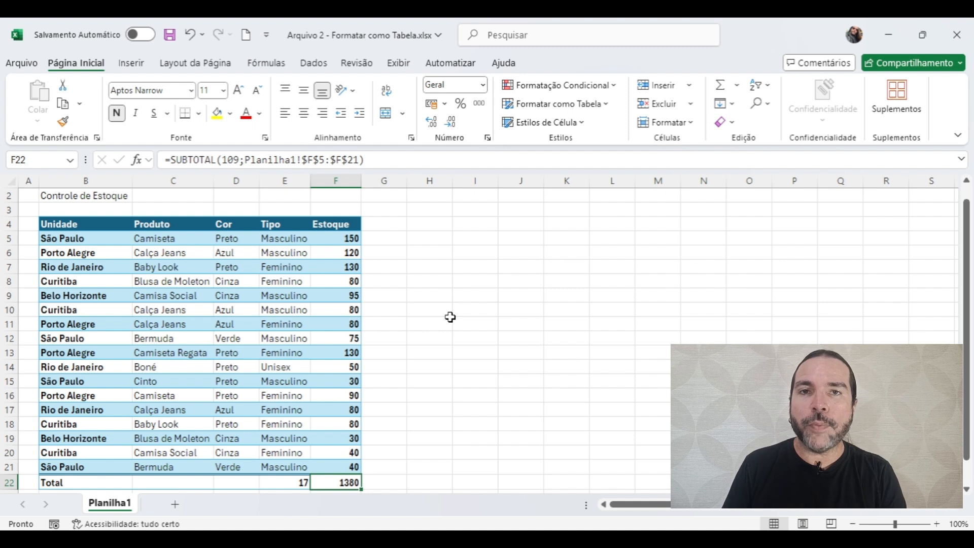